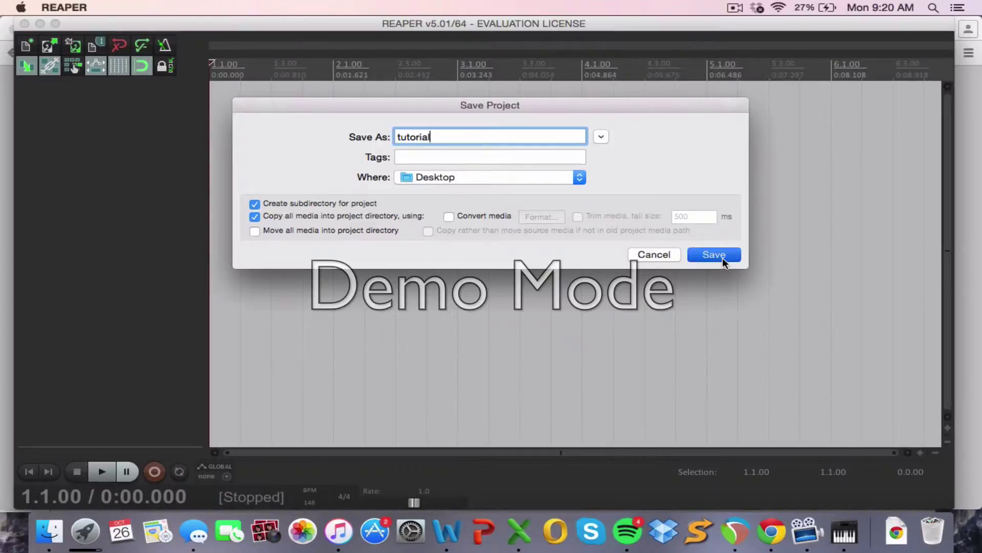
- Save the project as "tutorial" on the Desktop with its own subdirectory and all media copied into it
left_click(723, 257)
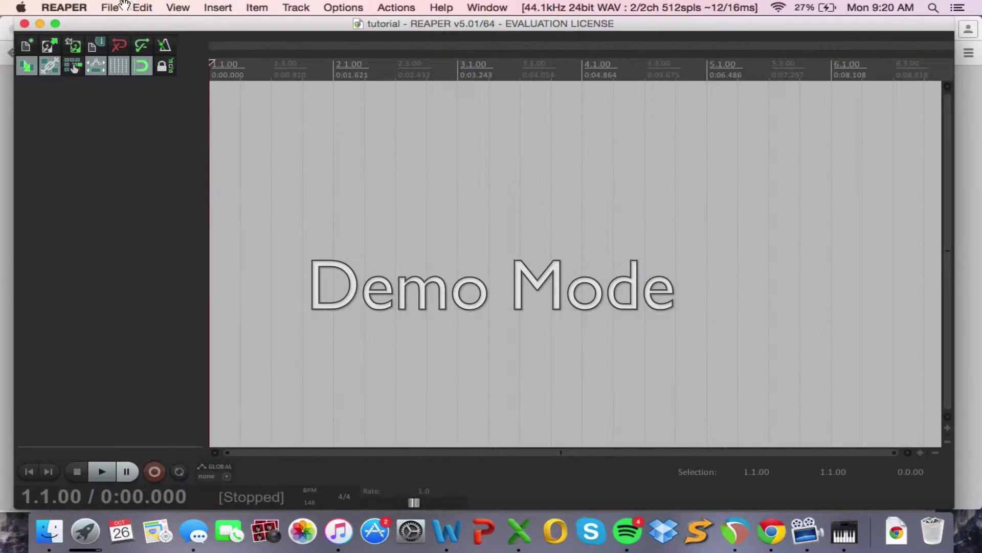
left_click(109, 8)
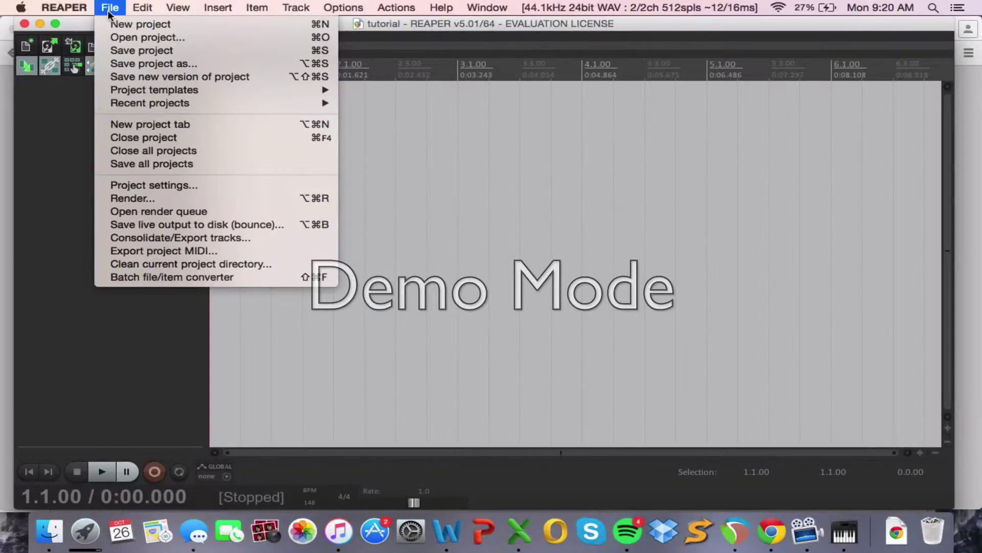
mouse_move(64, 7)
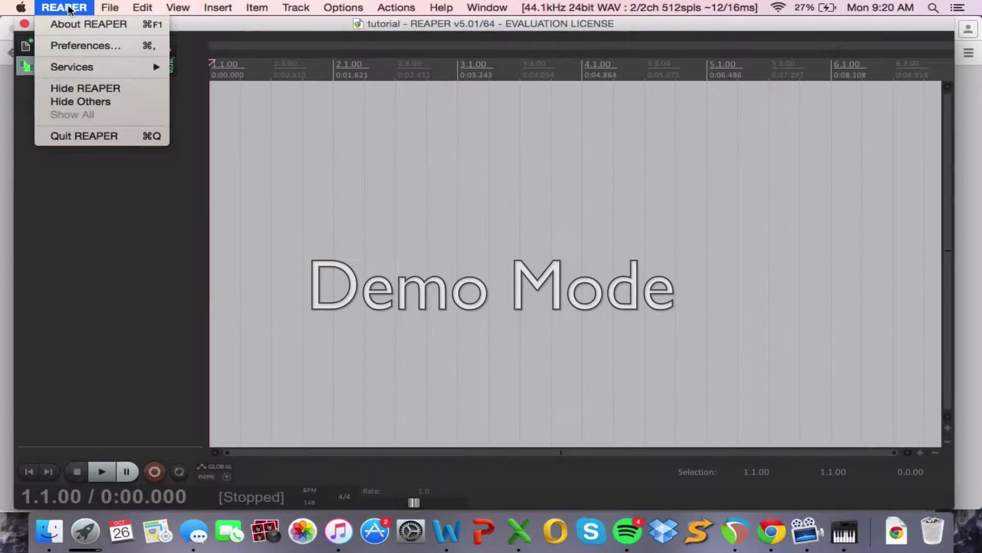
left_click(75, 46)
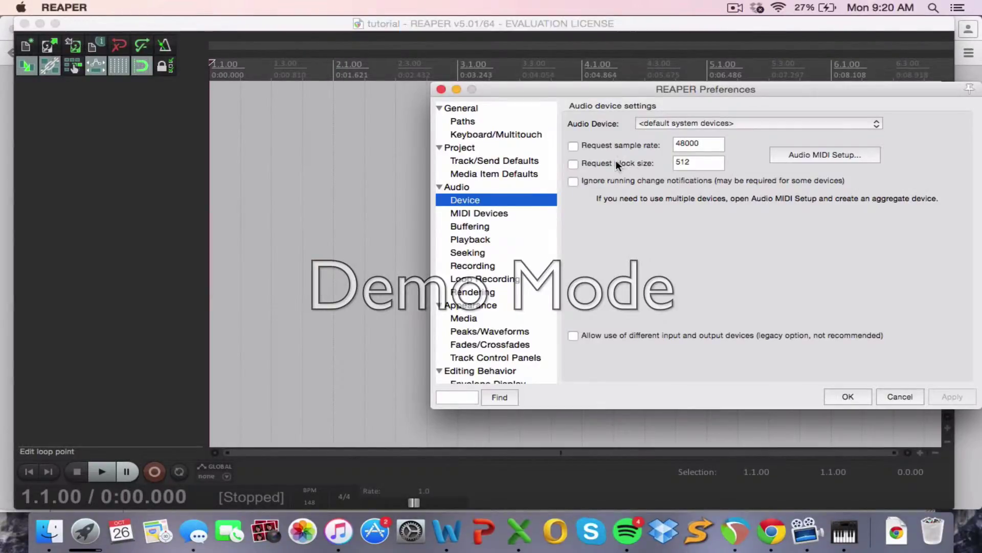
left_click(573, 146)
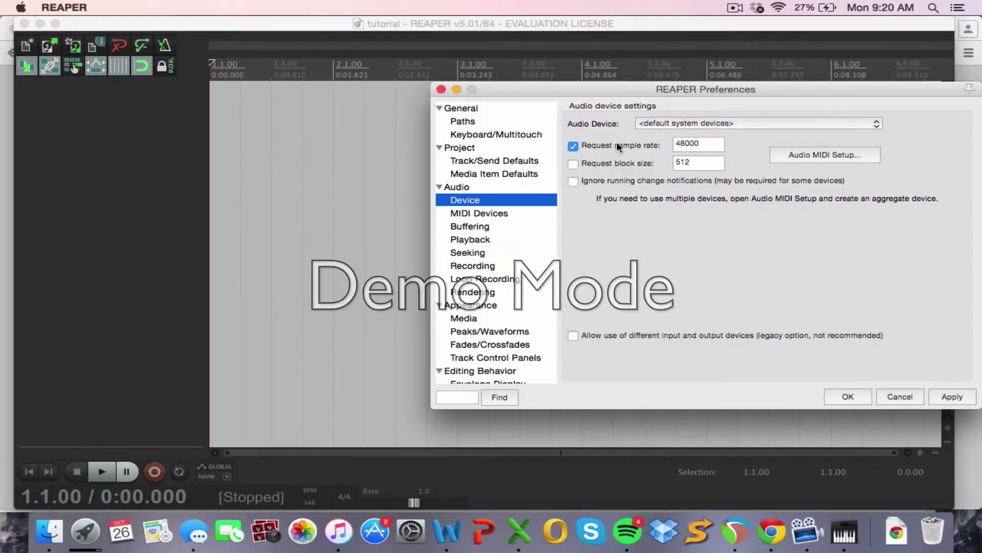
left_click(704, 145)
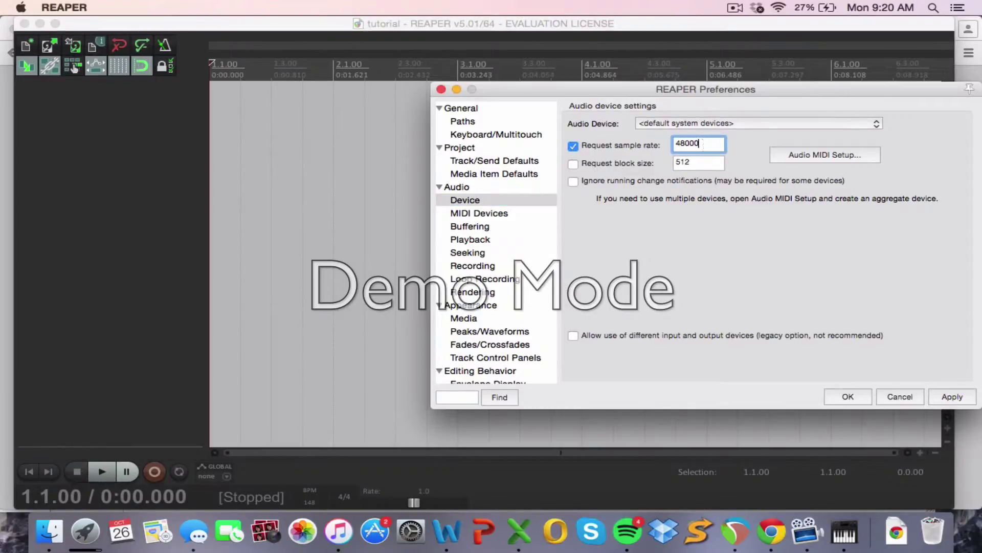
key("BackSpace")
key("BackSpace")
key("BackSpace")
key("BackSpace")
type("4100")
left_click(895, 396)
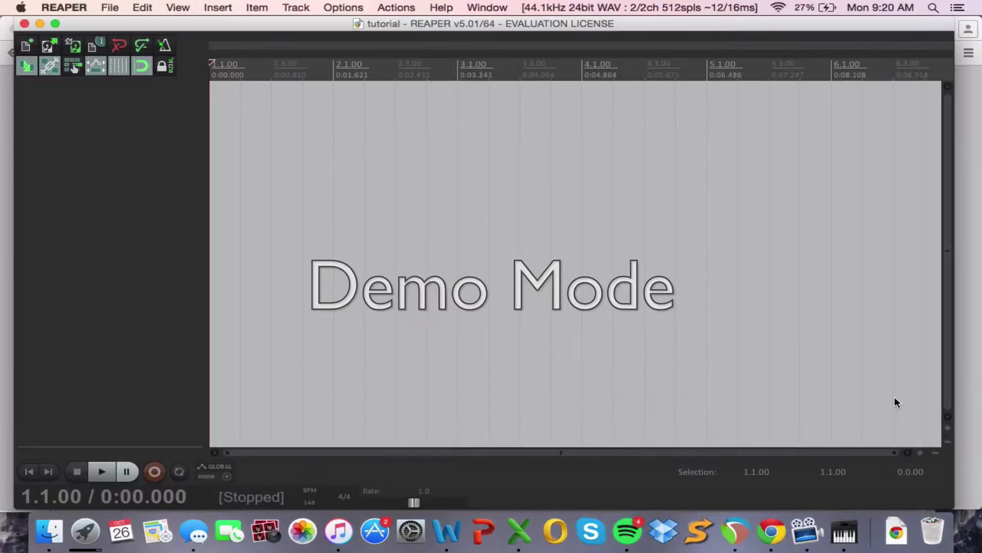
- Open the audio device preferences and choose the default system devices as the audio device
left_click(70, 8)
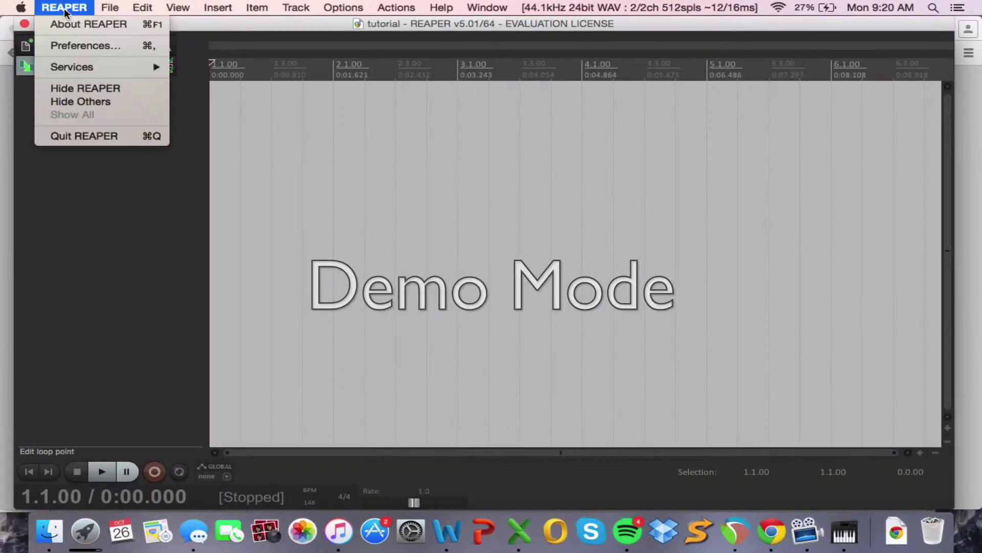
left_click(75, 42)
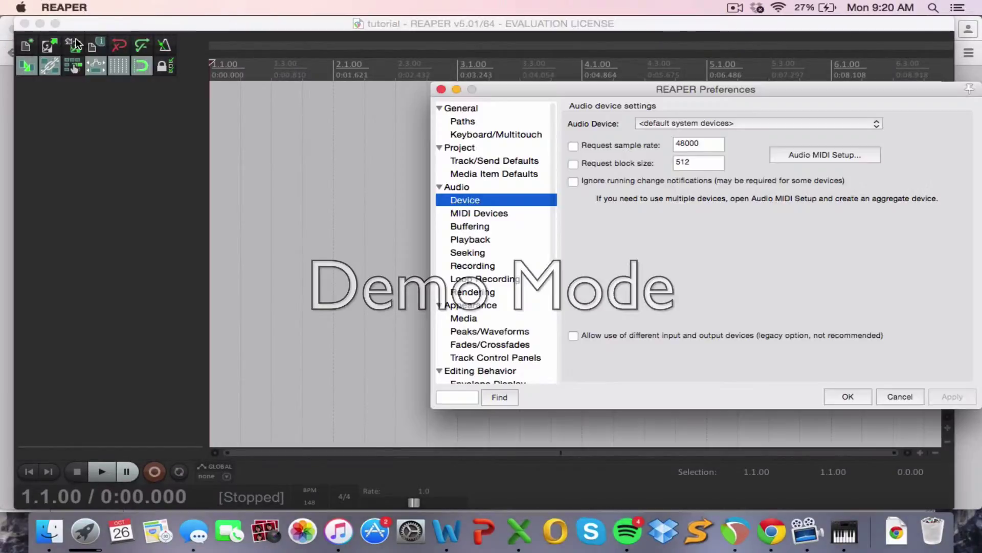
left_click(698, 124)
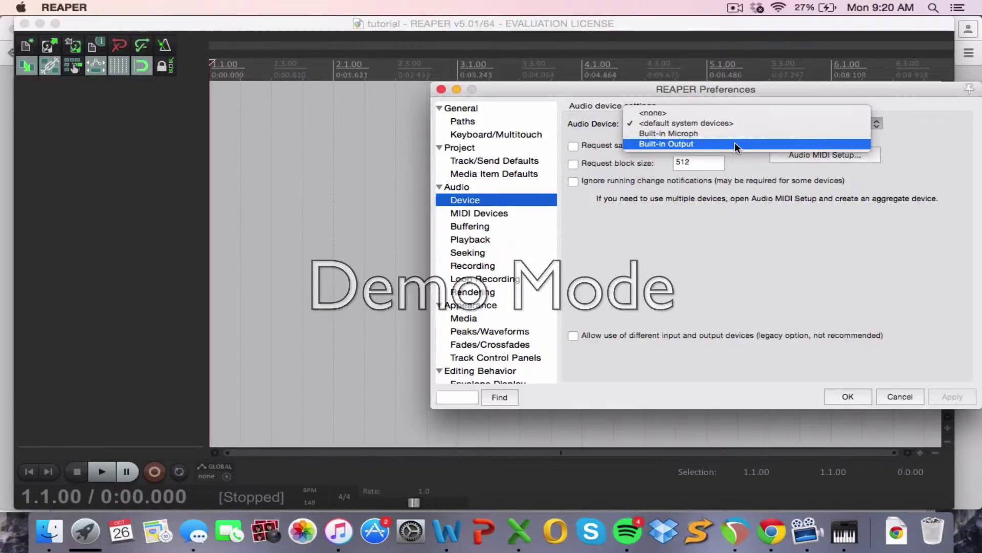
left_click(744, 125)
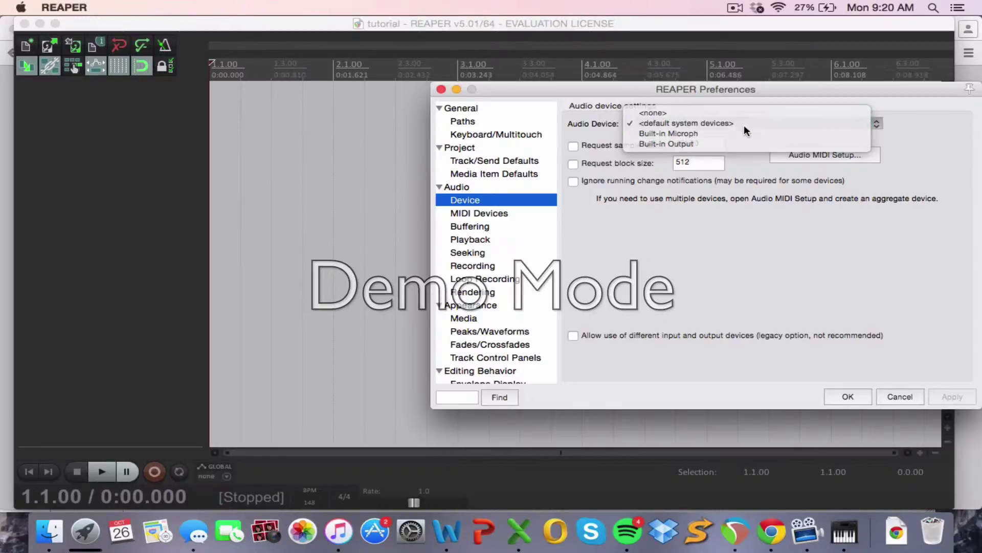
left_click(828, 154)
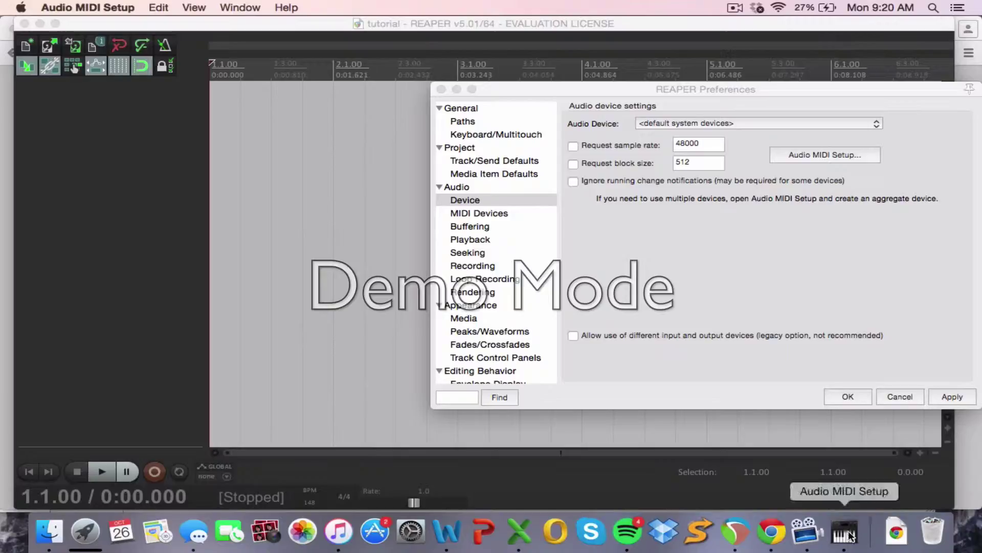
left_click(104, 7)
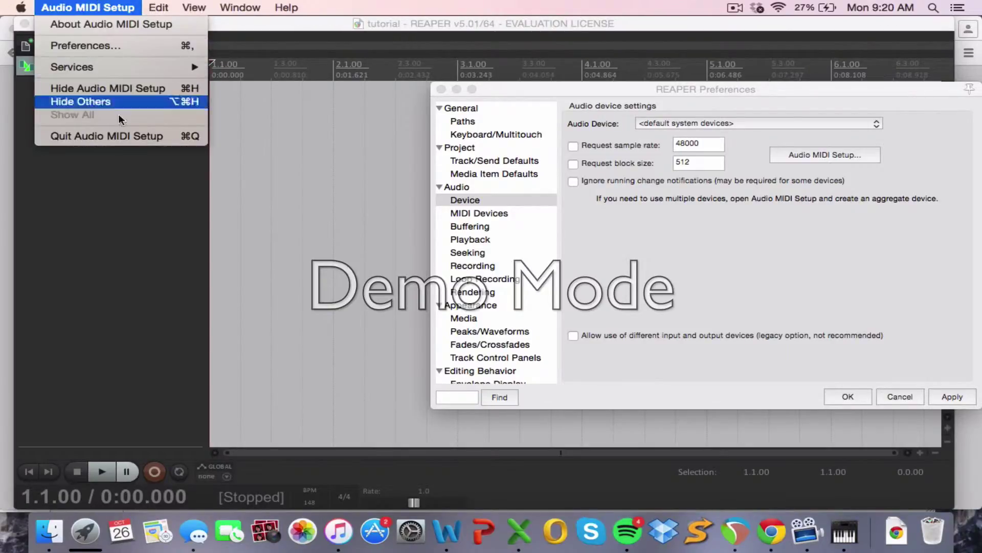
left_click(122, 136)
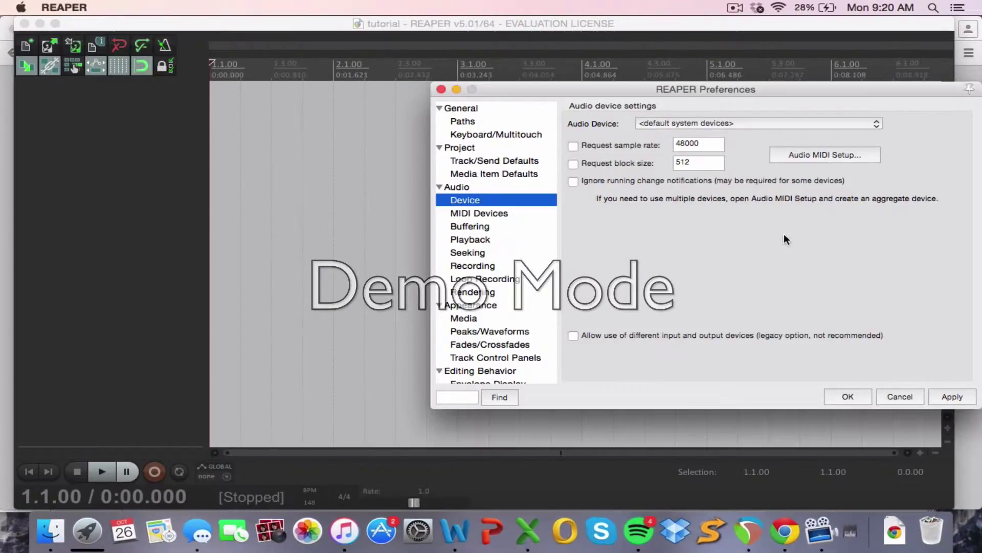
- Open Audio MIDI Setup and set the Built-in Microphone's input format to 44100.0 Hz, 2ch-24bit Integer
left_click(830, 155)
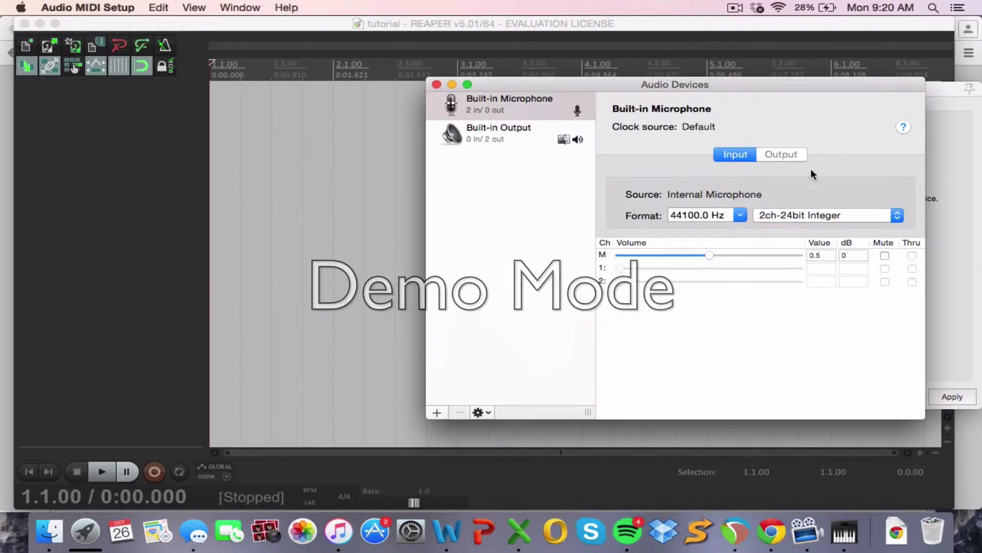
left_click(741, 215)
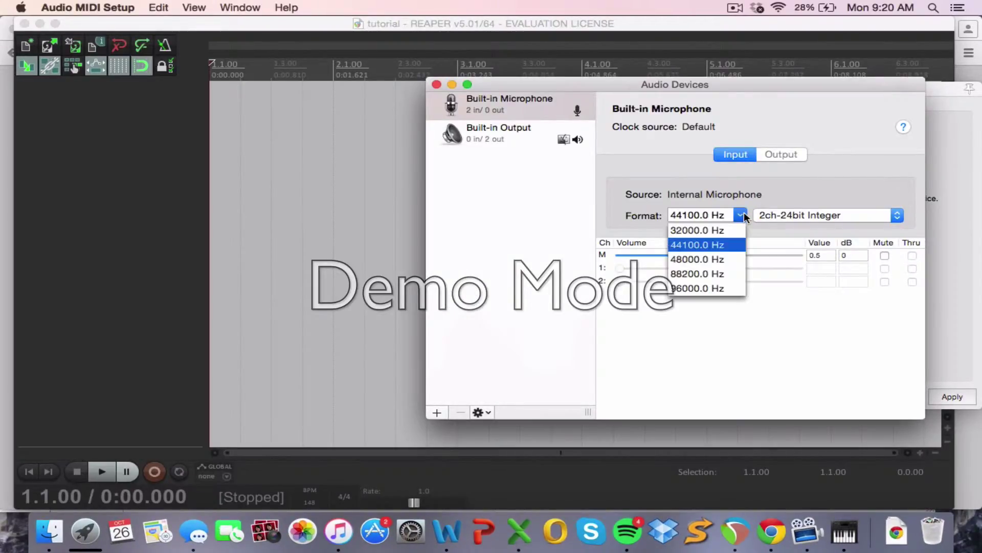
left_click(710, 248)
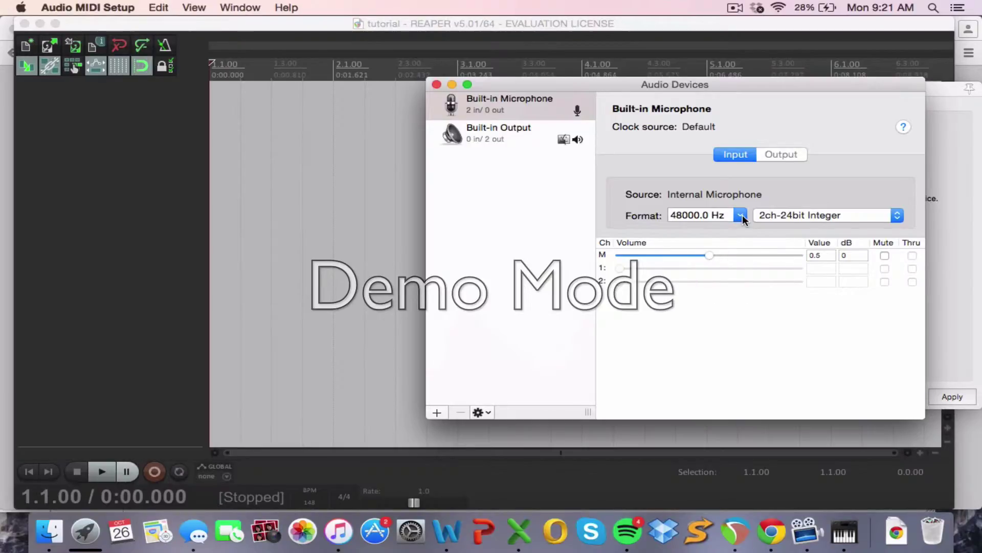
left_click(742, 216)
left_click(715, 245)
left_click(823, 215)
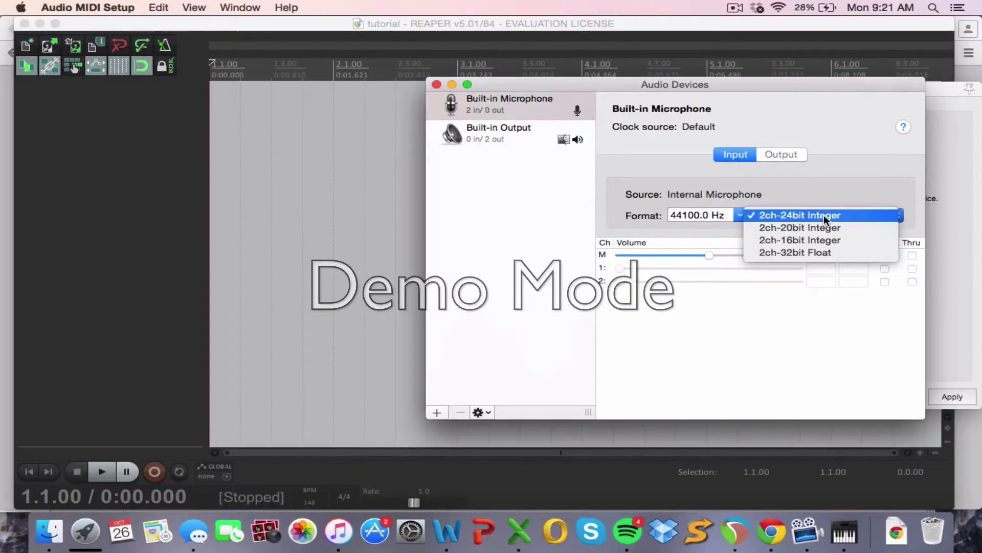
left_click(824, 214)
- Check the format of the Built-in Output and the Built-in Microphone, and close the audio devices and preferences windows
left_click(517, 131)
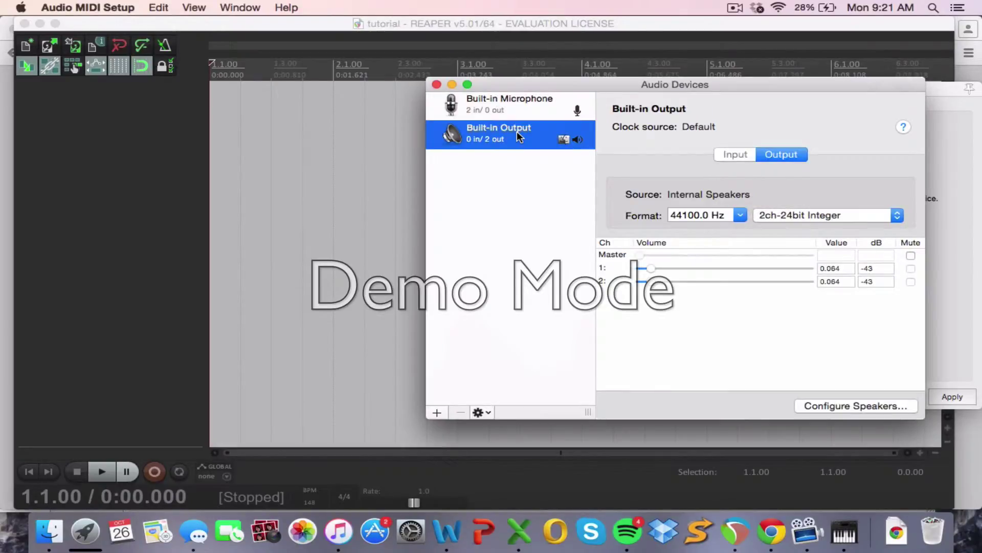
left_click(503, 111)
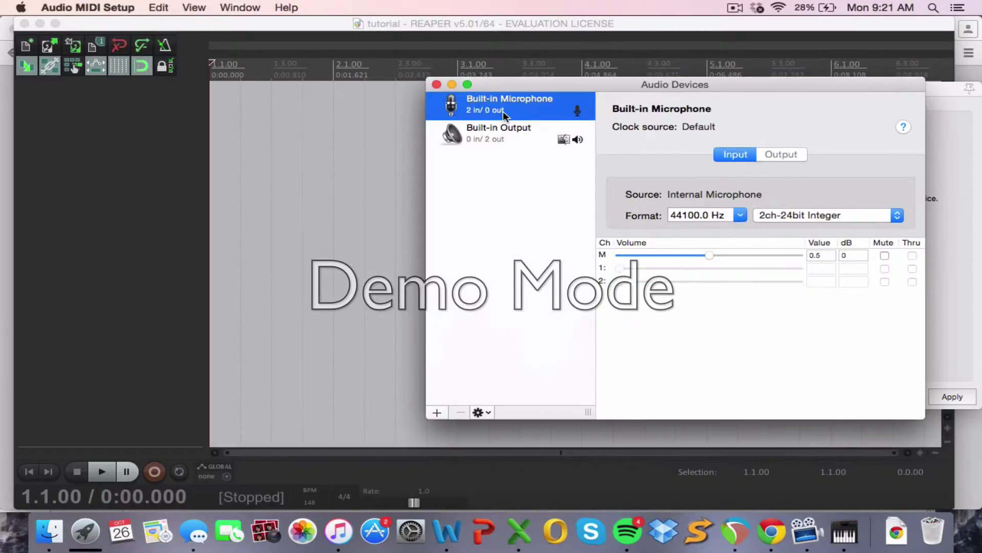
left_click(436, 85)
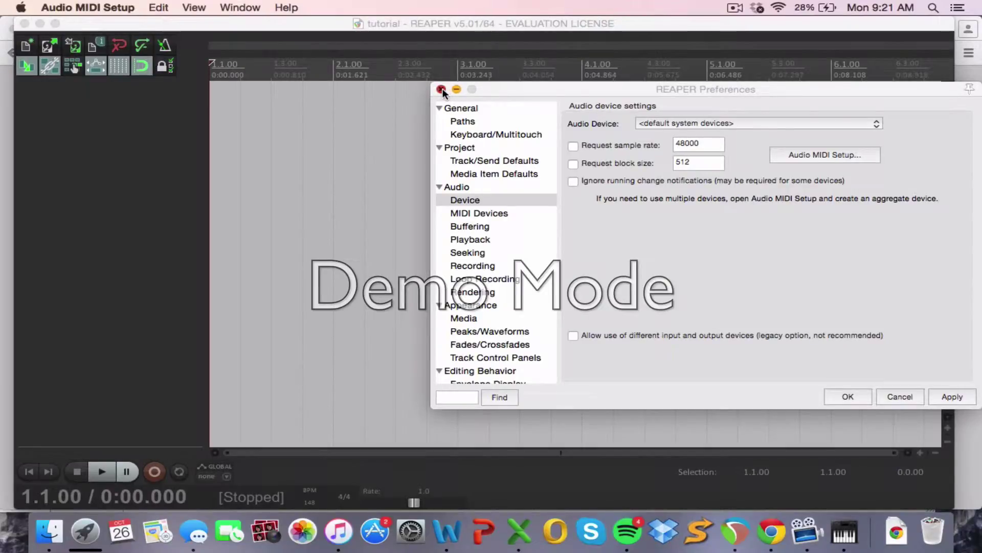
left_click(442, 89)
left_click(164, 172)
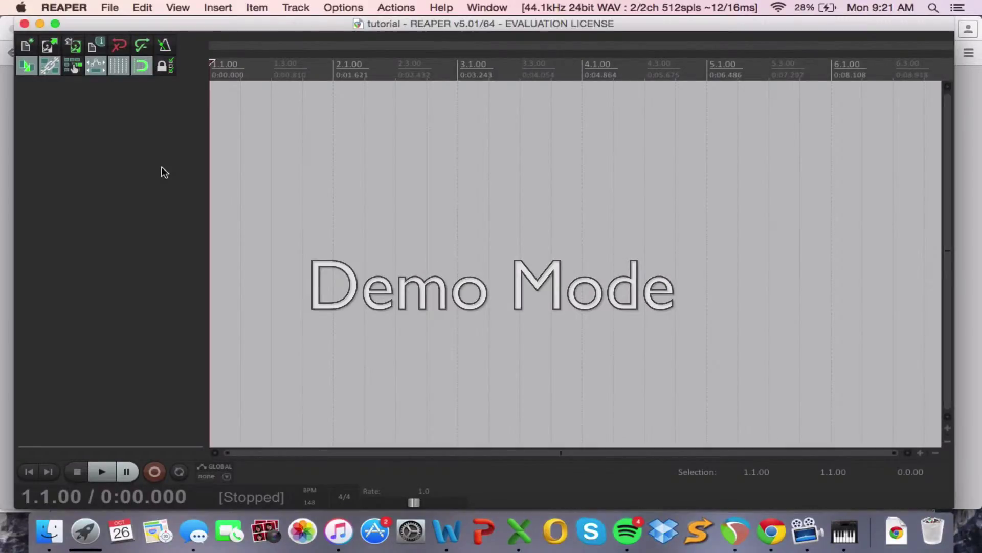
left_click(108, 9)
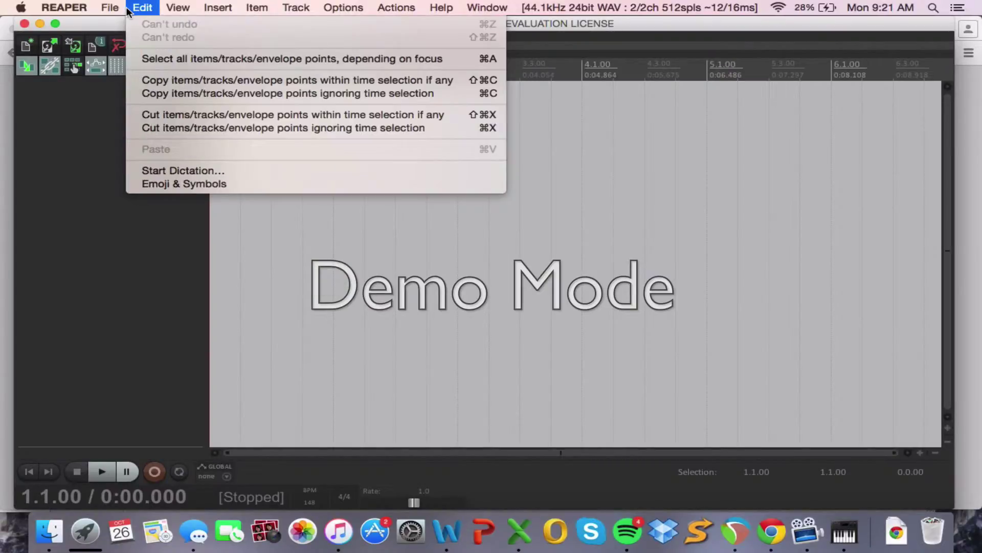
left_click(46, 179)
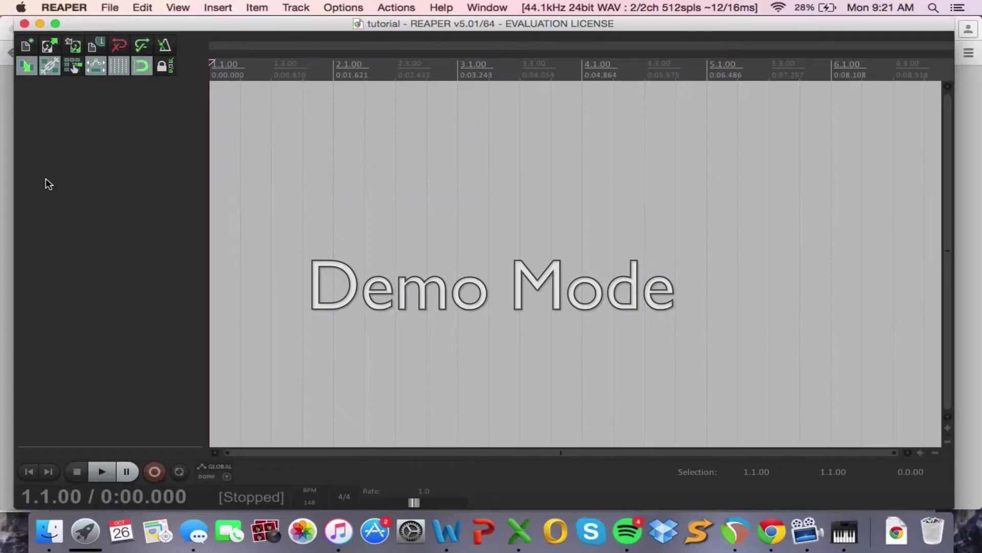
- Add a new track and record a short take of claps on it
double_click(45, 179)
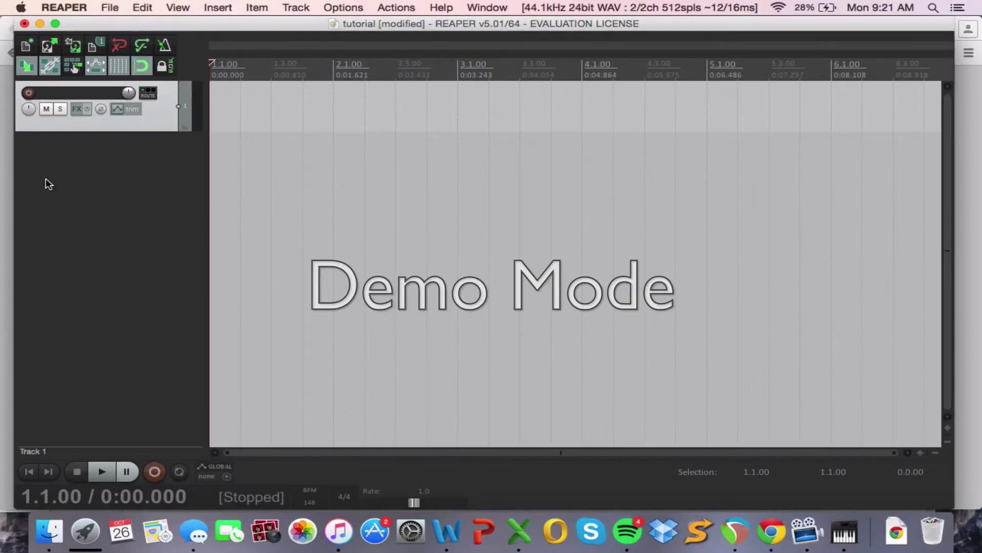
left_click(28, 93)
left_click(156, 472)
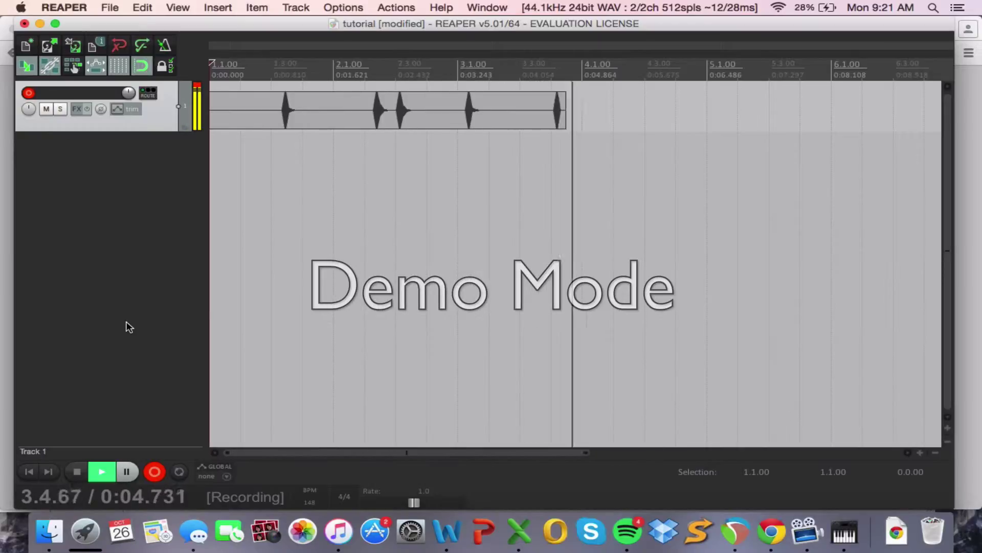
left_click(156, 472)
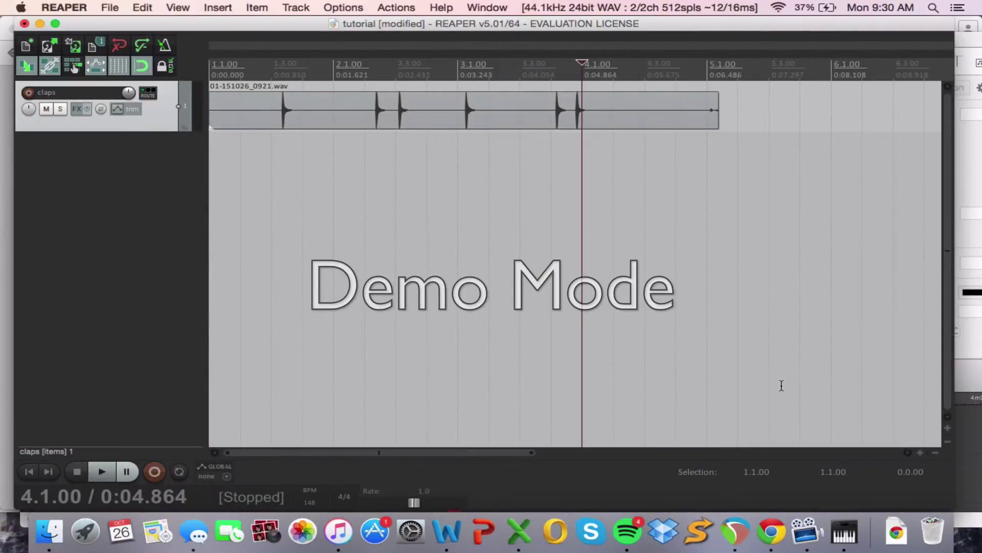
- Open the properties of the recorded claps item and normalize its take volume
right_click(500, 123)
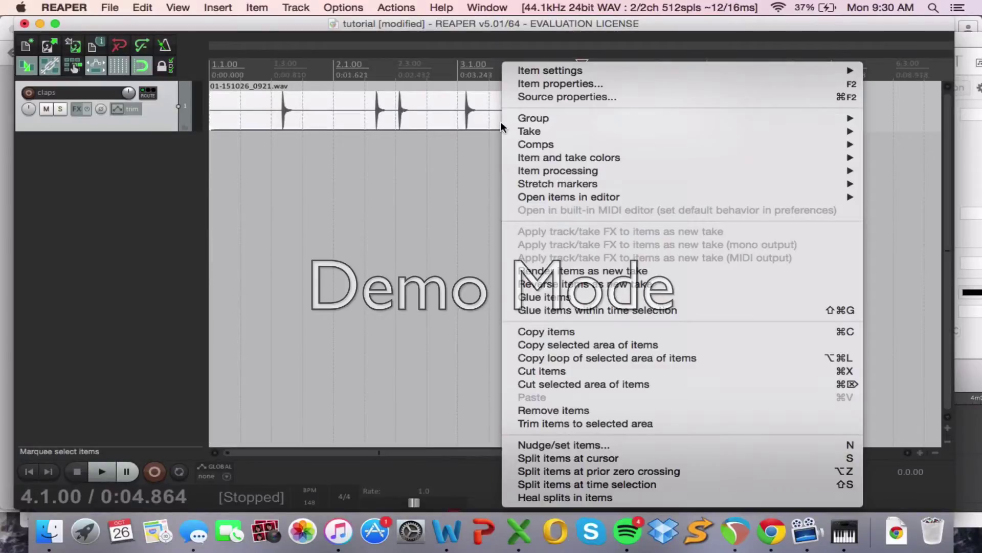
left_click(548, 84)
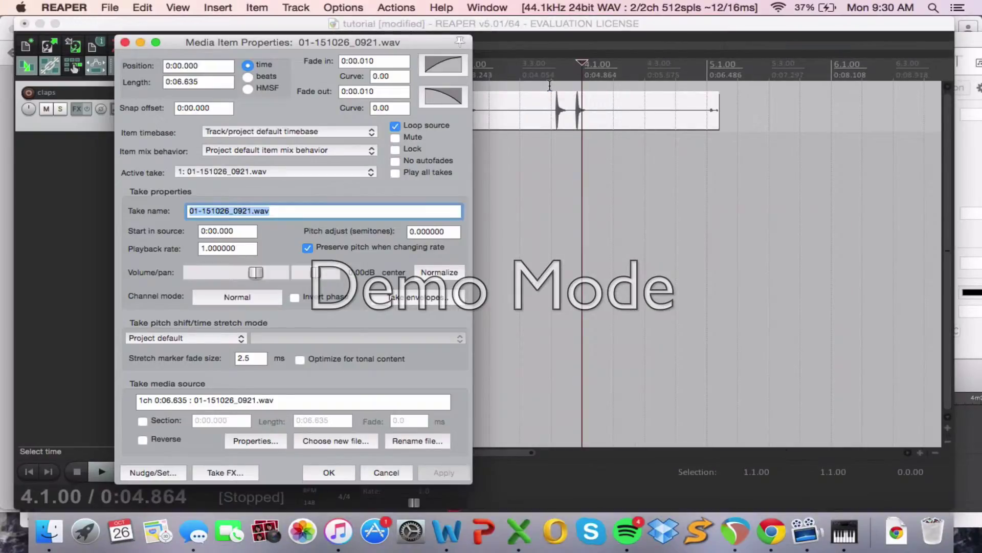
left_click(439, 273)
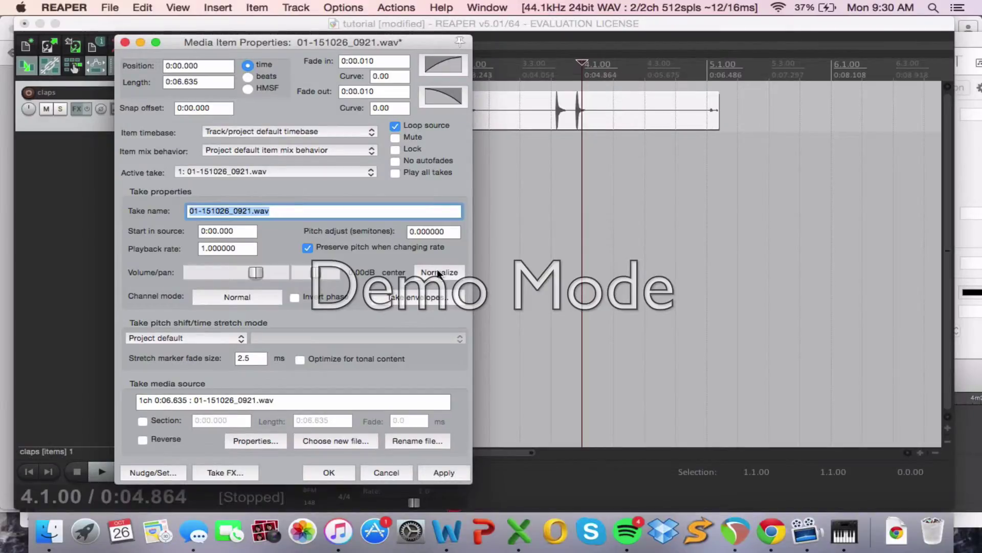
left_click(447, 470)
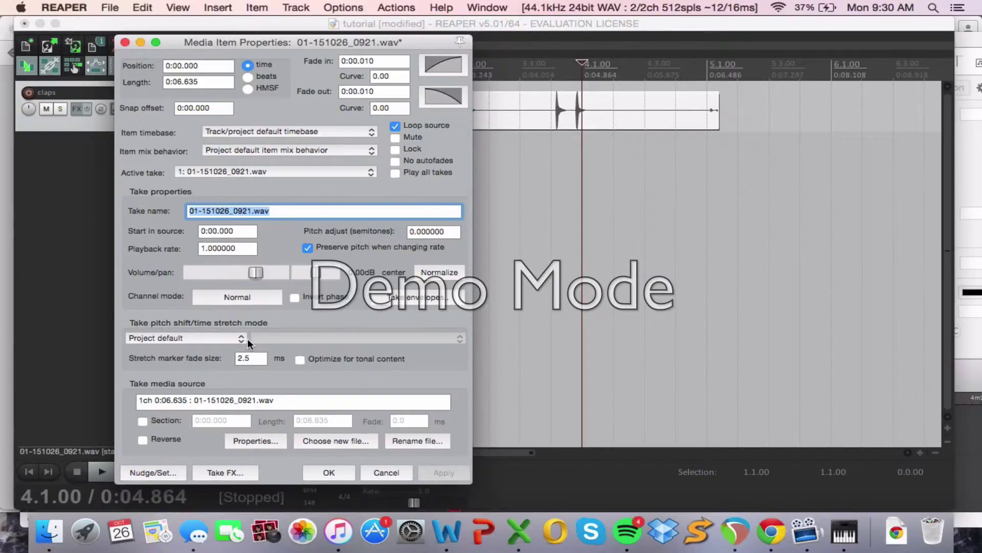
- Lower the claps take's volume to -5.89 dB and reverse the take
left_click(255, 275)
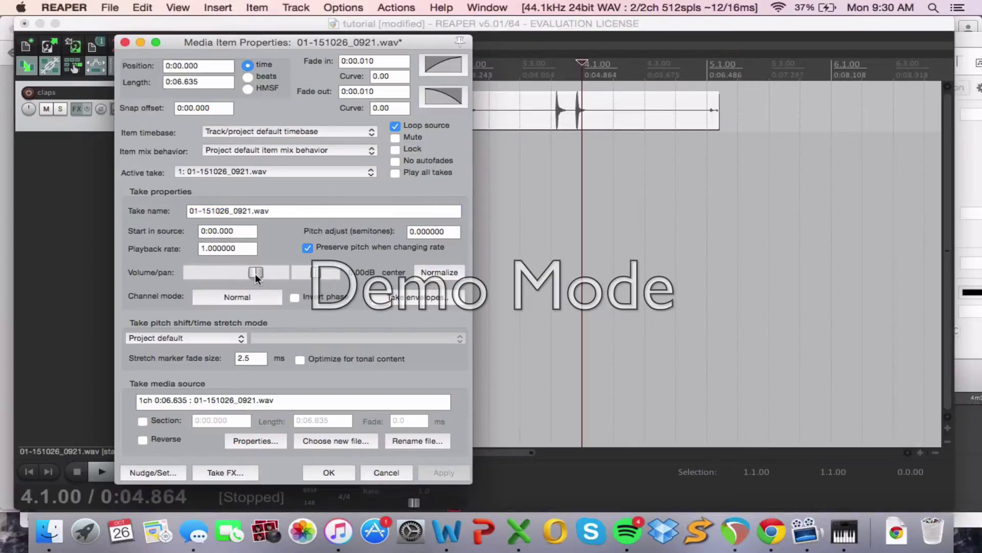
mouse_move(256, 276)
left_mouse_down()
mouse_move(226, 276)
mouse_move(278, 272)
mouse_move(225, 276)
mouse_move(263, 276)
mouse_move(244, 275)
left_mouse_up()
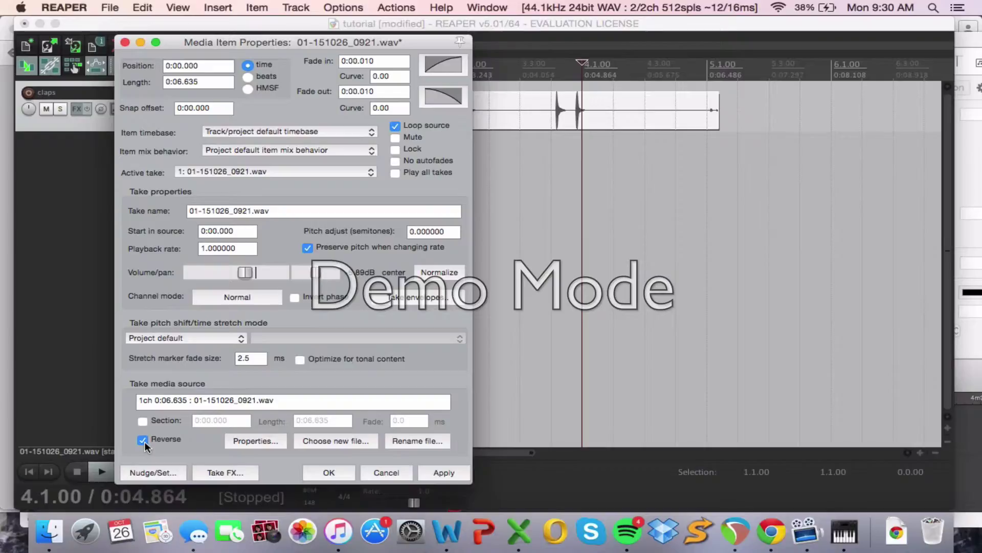
left_click(331, 471)
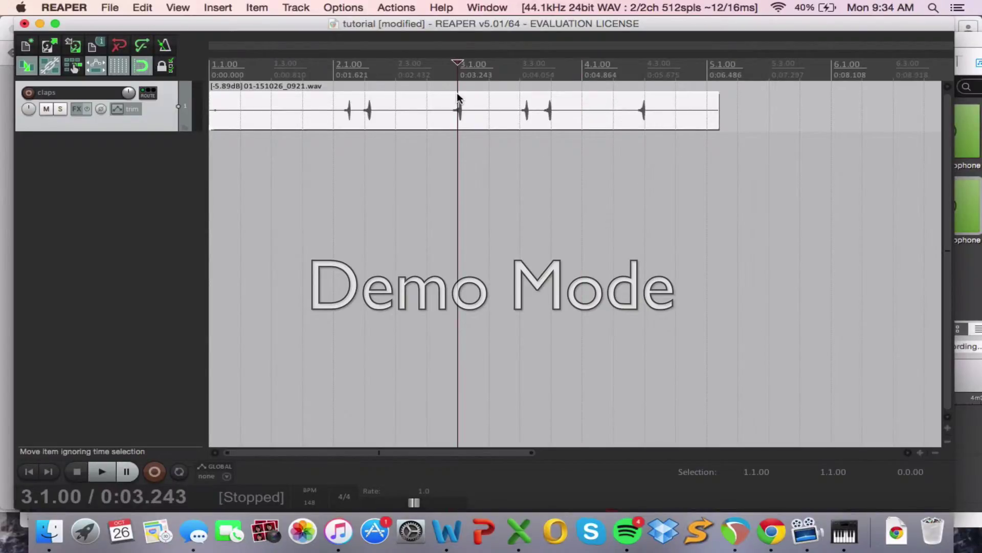
- Split the claps item at the edit cursor at 3.1.00
key("s")
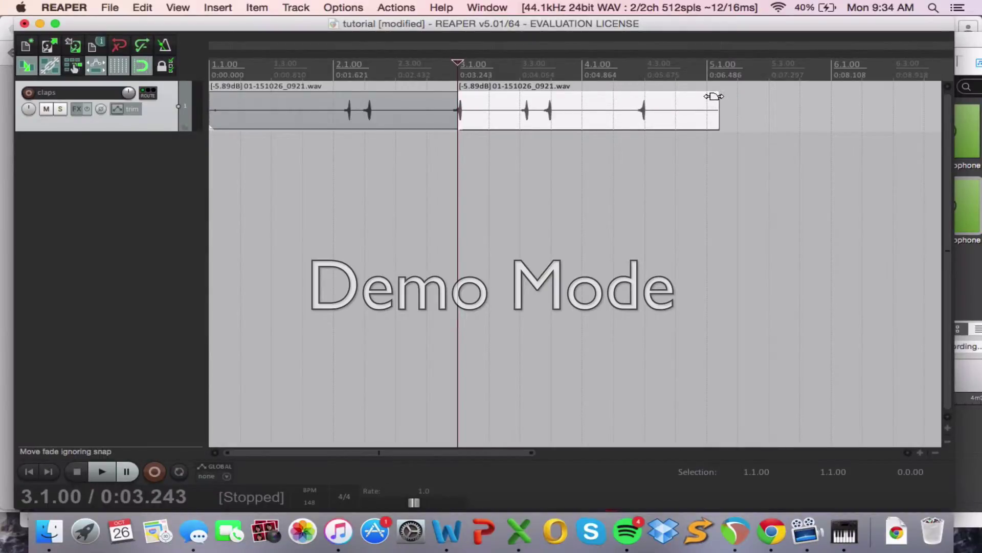
- Add a fade-out from about 4.3.00 to the end of the second claps item and a fade-in up to about 1.4.00 on the first
left_click_drag(714, 96, 644, 96)
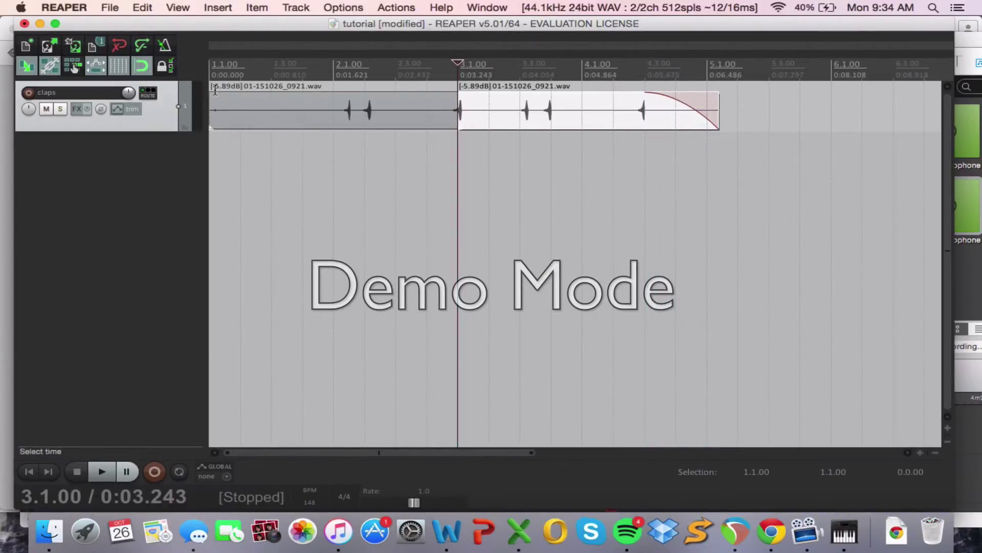
left_click_drag(211, 94, 300, 93)
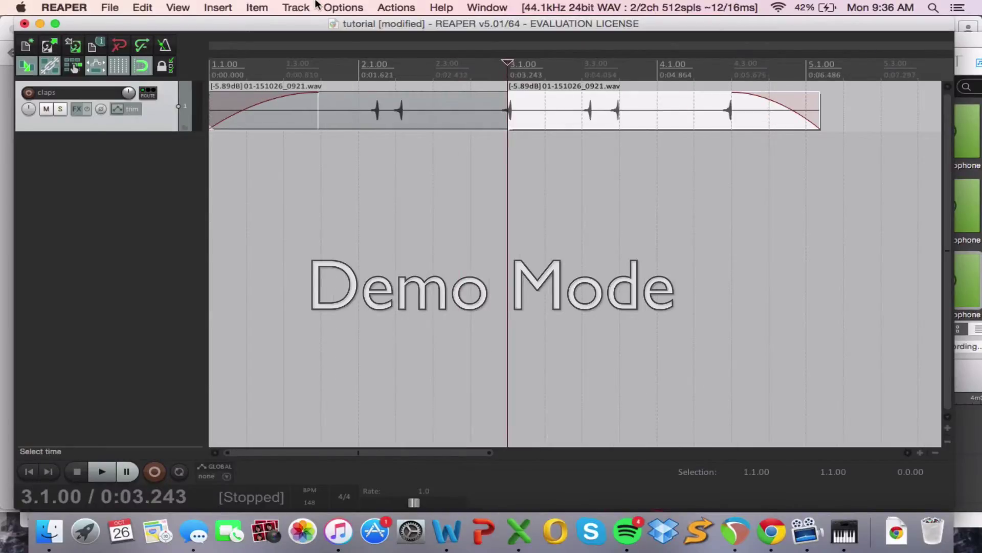
- Toggle the volume envelope active for the claps track
left_click(300, 7)
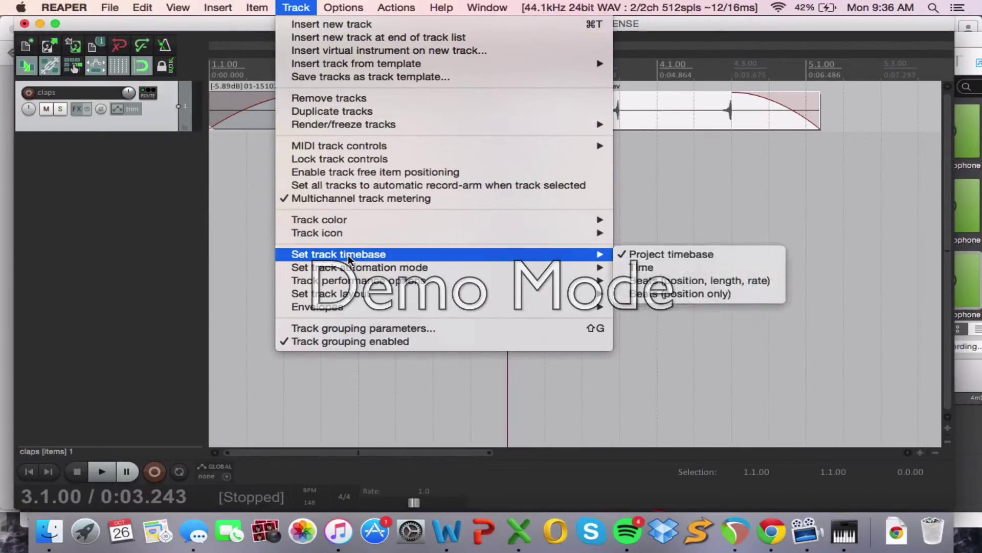
mouse_move(346, 306)
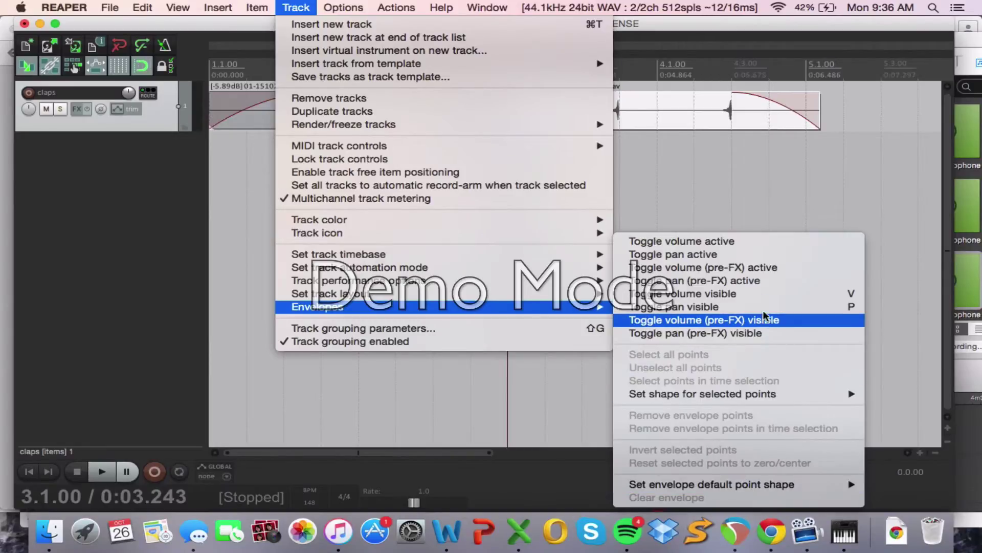
left_click(769, 245)
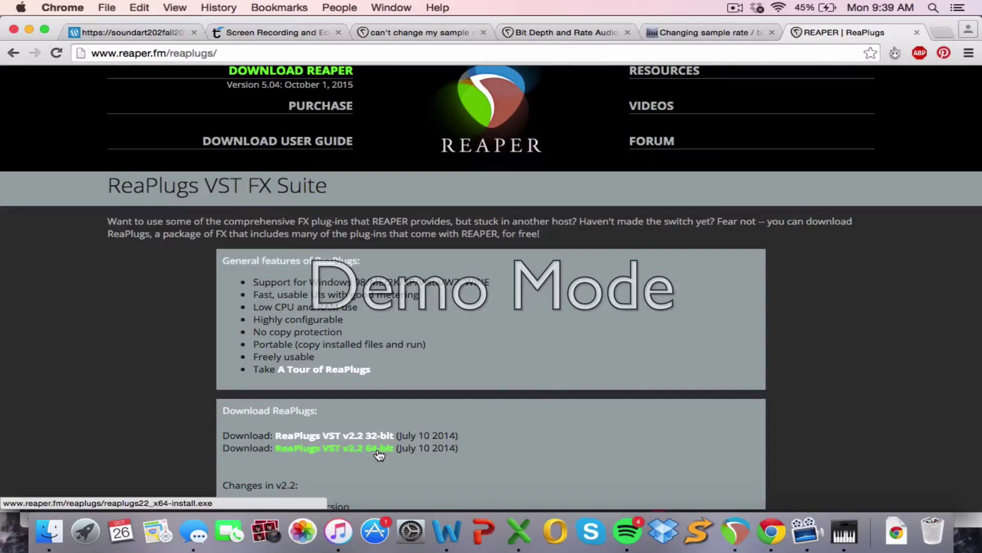
- Download the ReaPlugs VST v2.2 64-bit installer from the ReaPlugs page
left_click(379, 453)
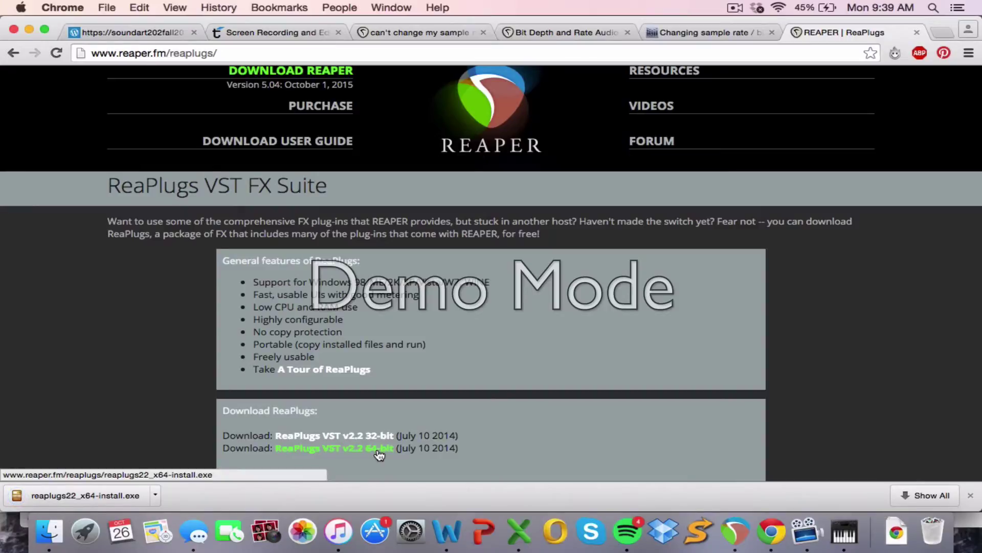
scroll(380, 454, "up", 1)
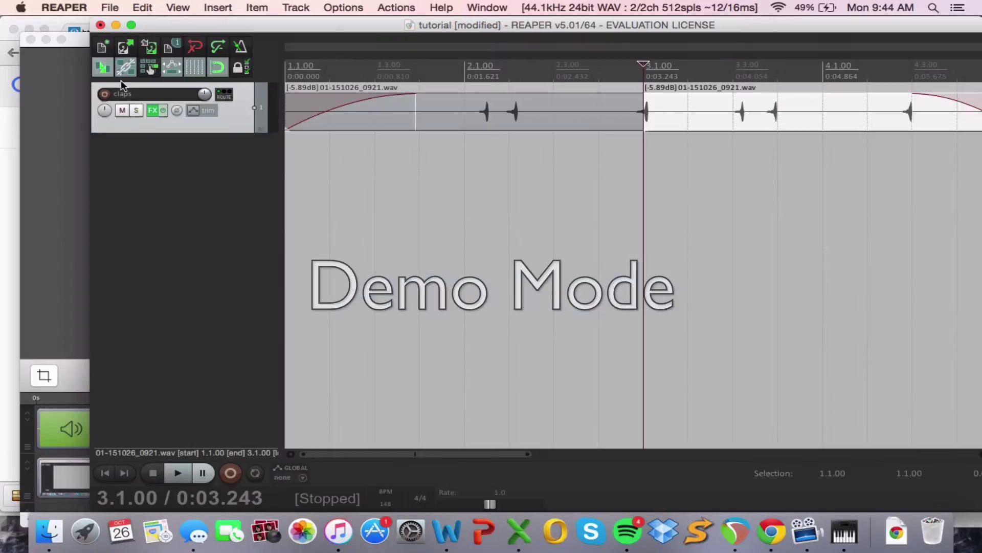
- Open the claps track's effects chain and add the VST: ReaEQ (Cockos) plug-in to it
left_click(160, 112)
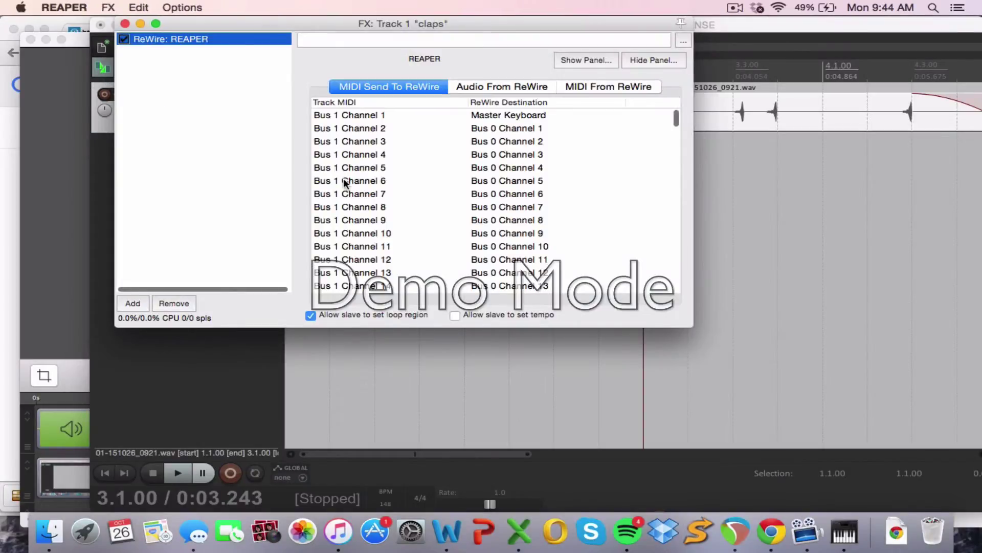
scroll(343, 178, "down", 2)
scroll(343, 183, "down", 5)
scroll(344, 183, "up", 7)
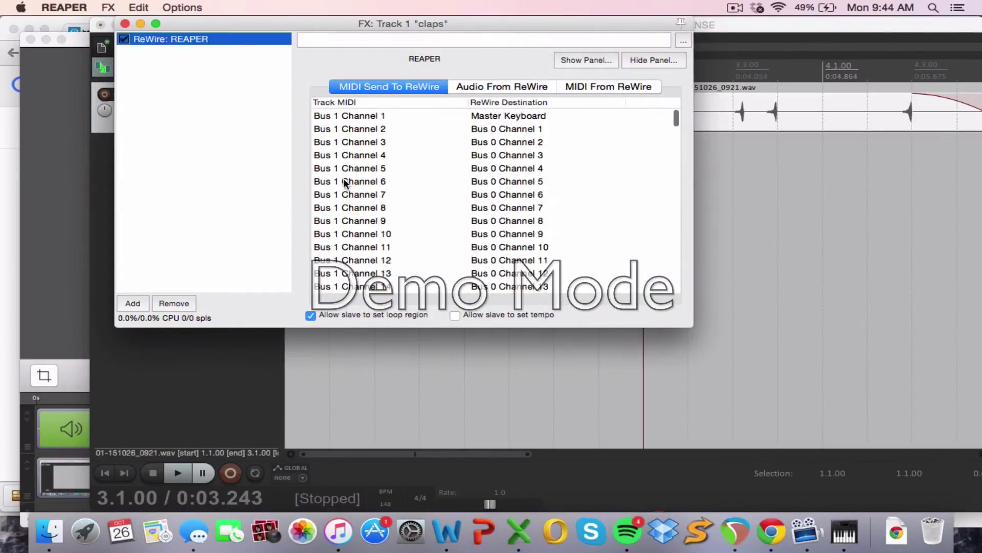
left_click(133, 303)
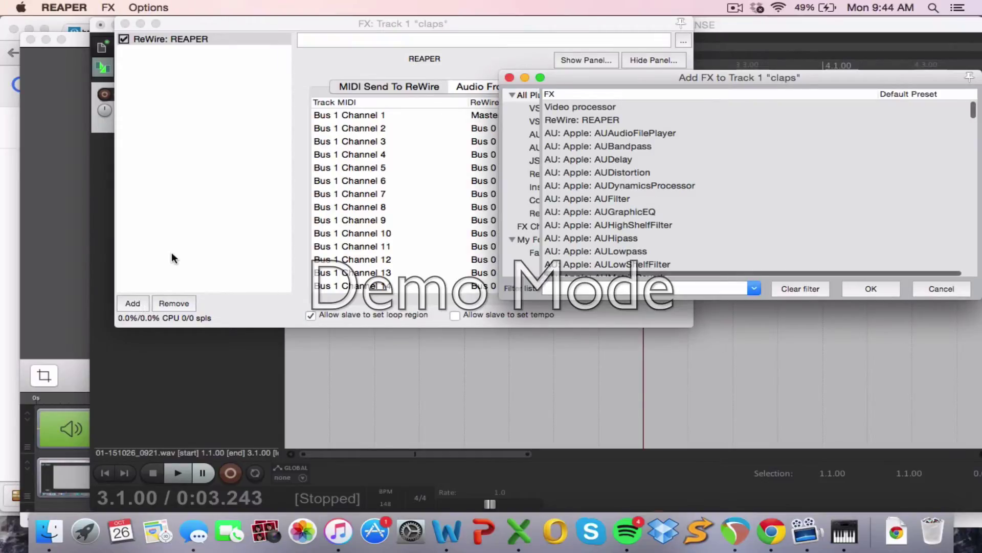
scroll(684, 210, "down", 5)
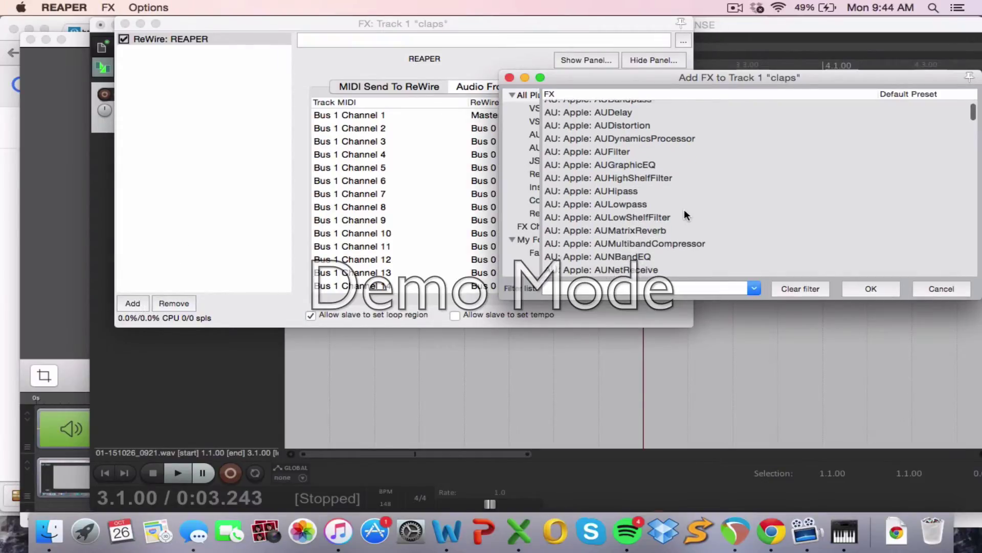
scroll(686, 214, "down", 6)
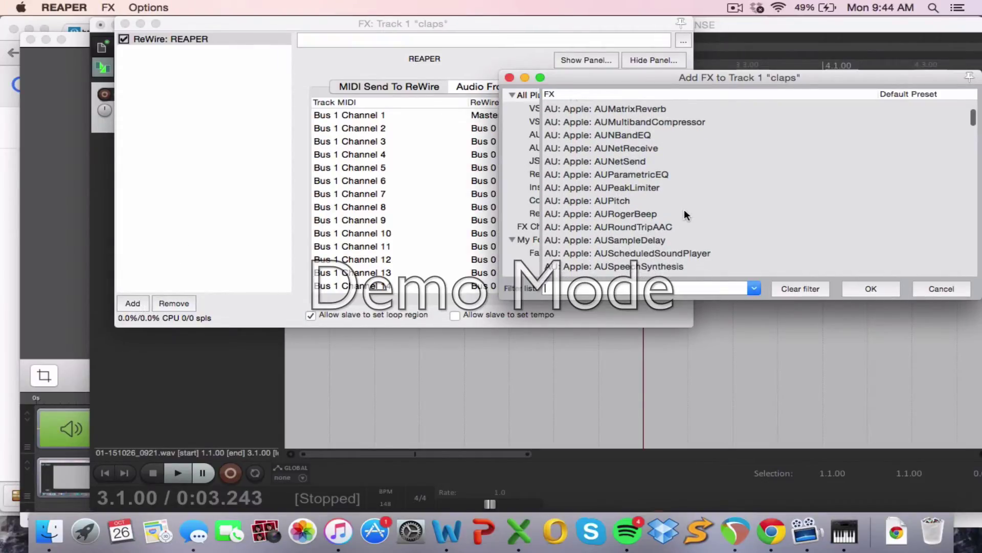
scroll(685, 214, "down", 8)
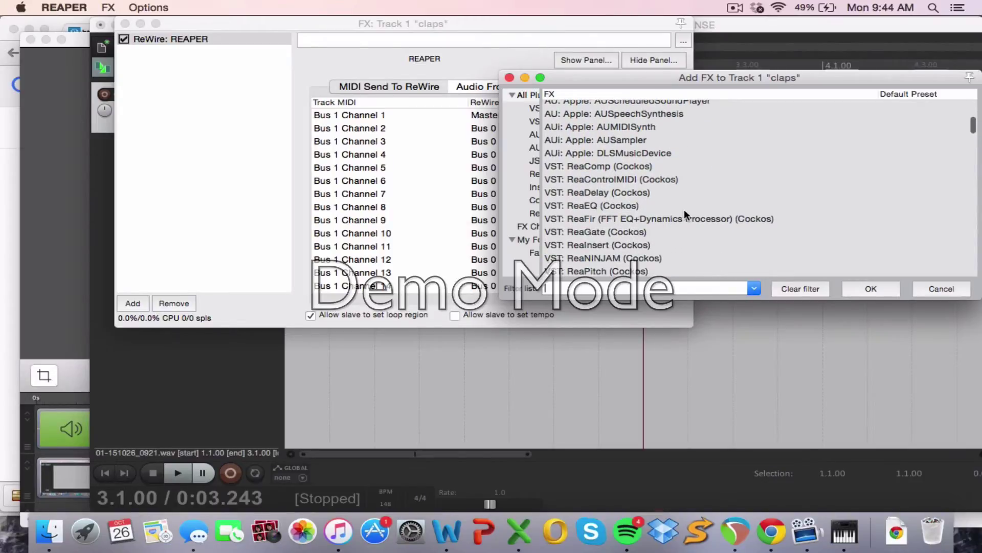
left_click(627, 201)
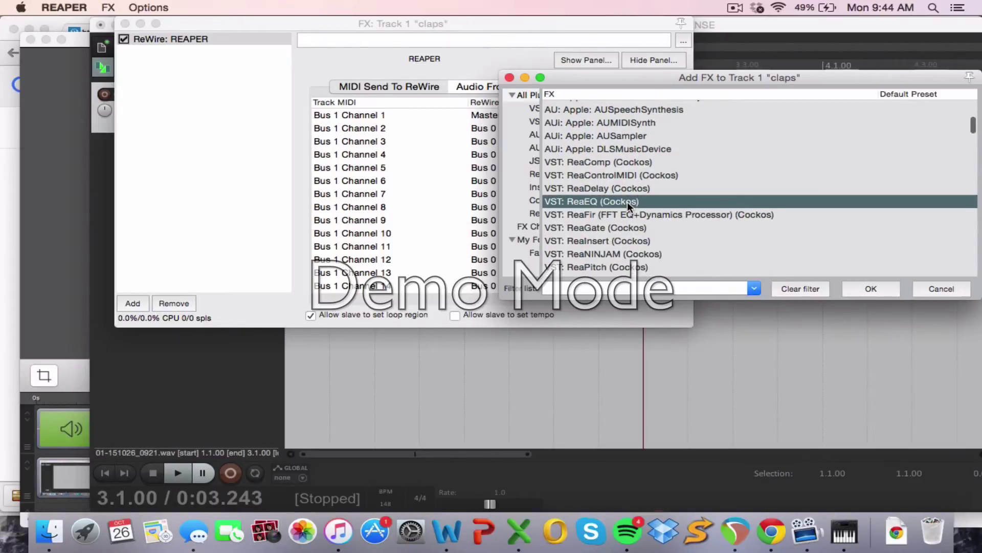
left_click(871, 289)
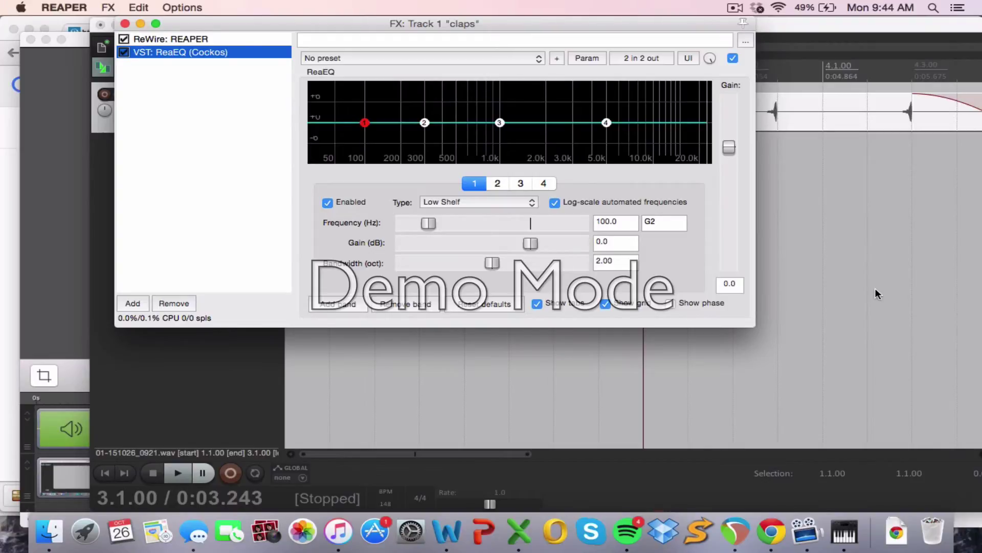
- Add a second ReaEQ plug-in to the claps track, insert an extra band in it, and close the effects window
left_click(132, 304)
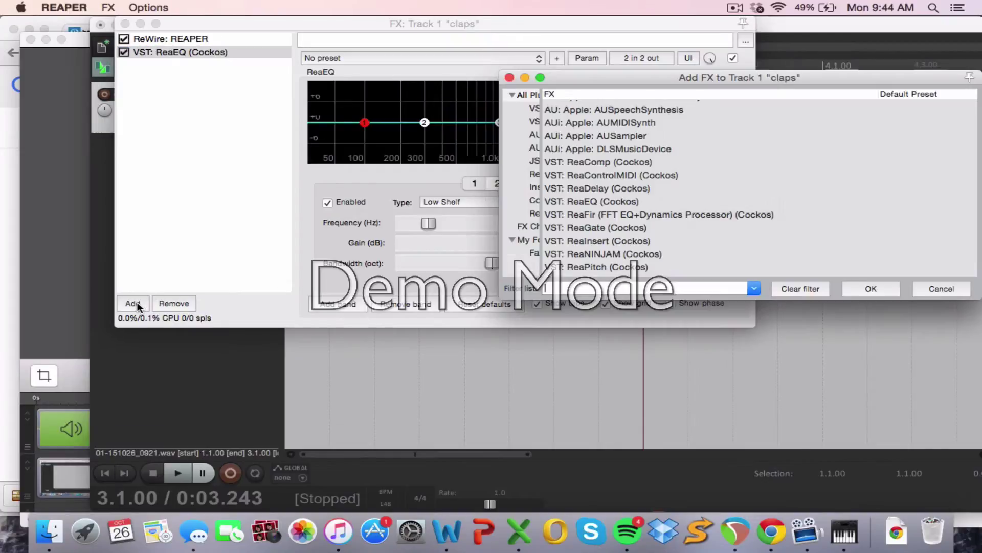
left_click(594, 198)
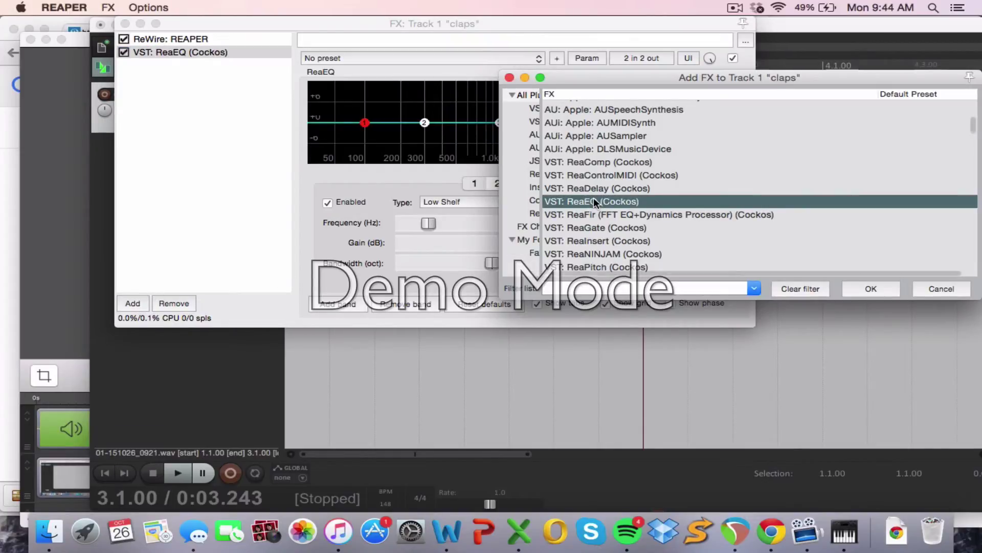
left_click(881, 288)
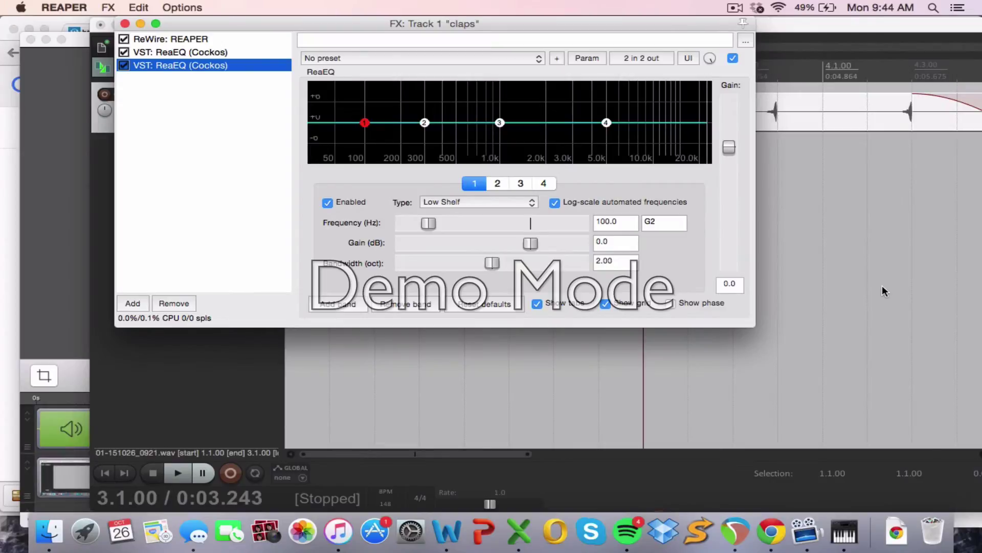
left_click(347, 305)
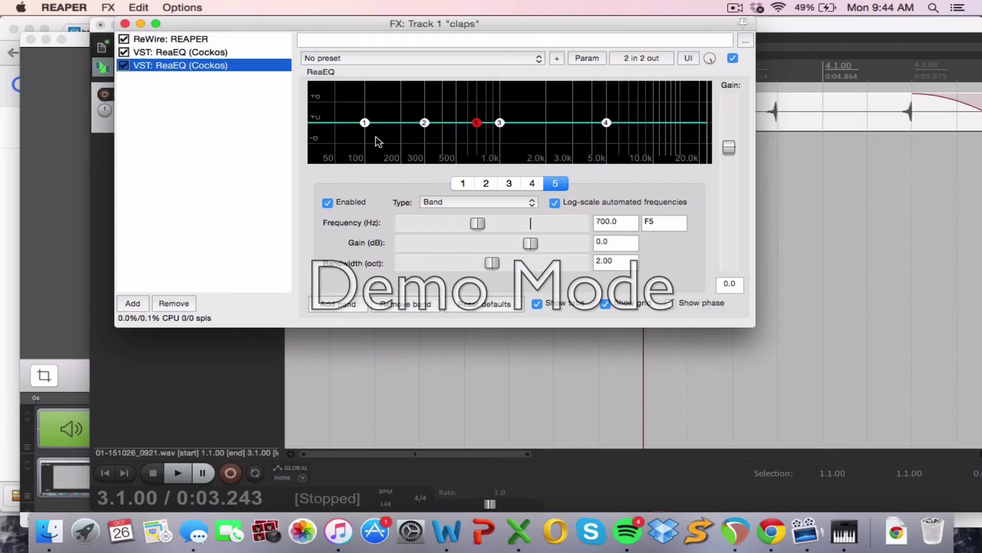
key("Up")
key("Escape")
- Open the Render to File settings for the project and keep WAV as the output format
left_click(120, 8)
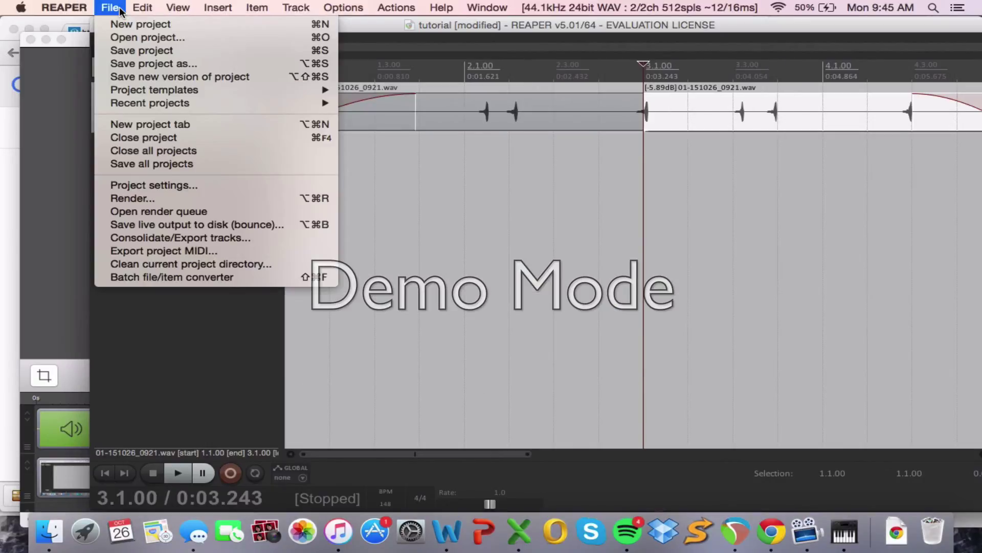
left_click(156, 197)
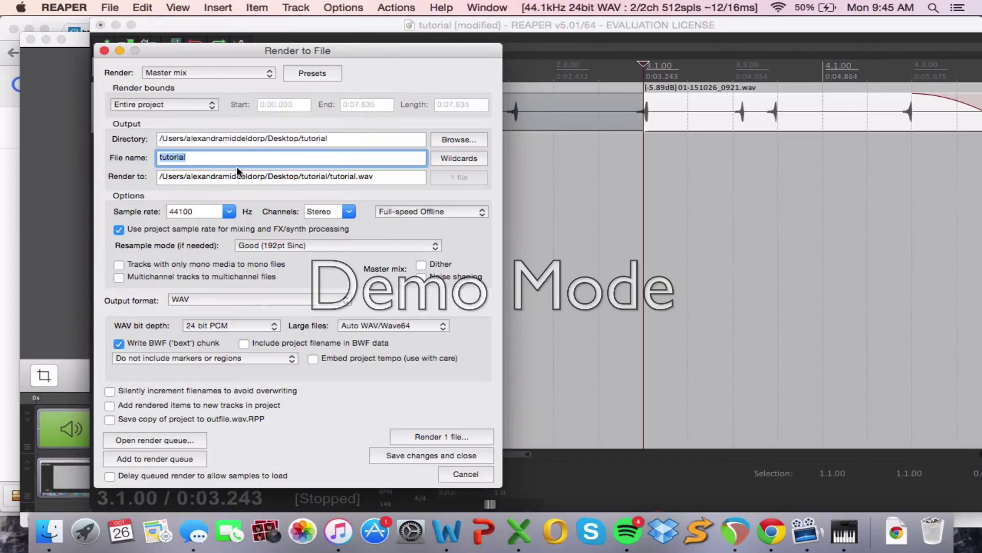
left_click(250, 299)
left_click(250, 298)
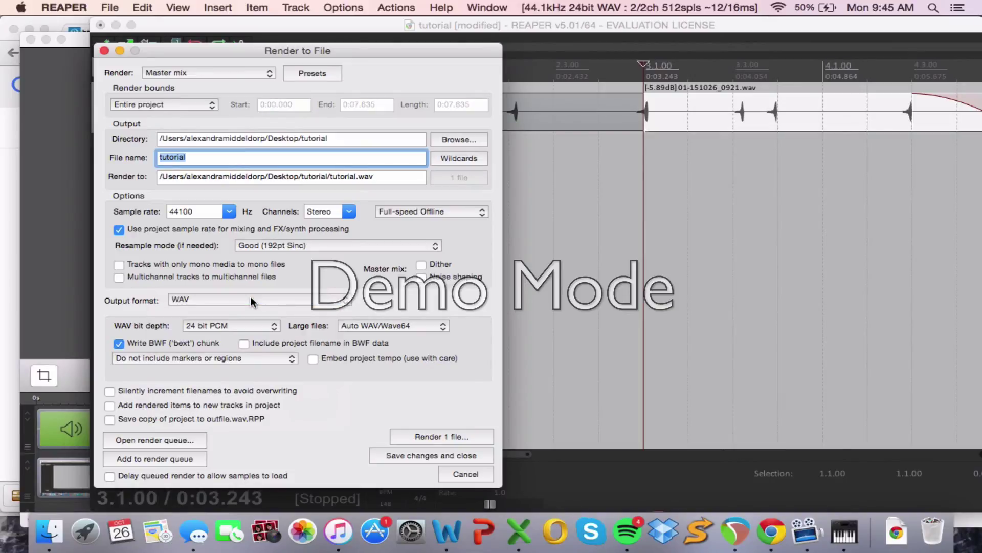